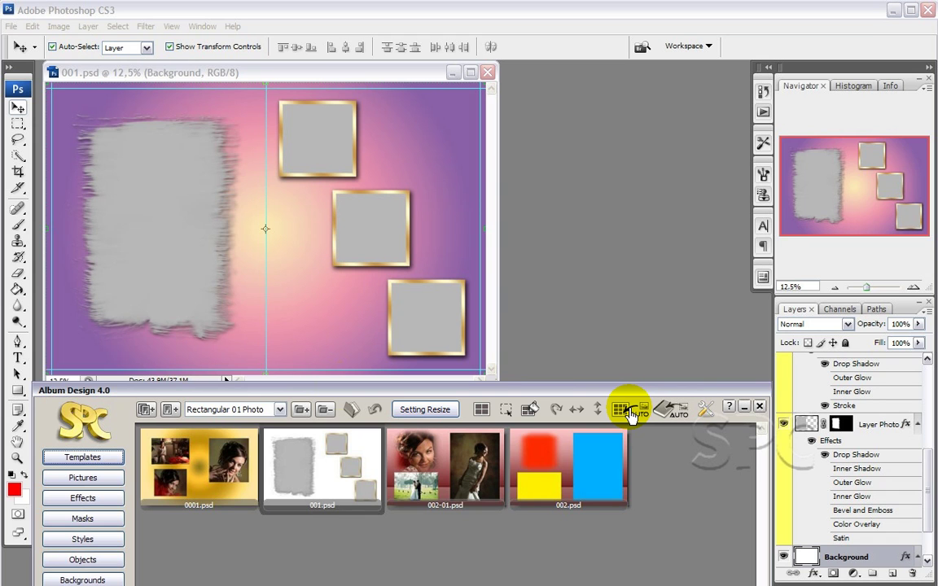
- Set the Auto Insert Image source folder to C:\AlbumDesign\Photos\001 HOUSE
{"action": "left_click", "coordinate": [631, 414]}
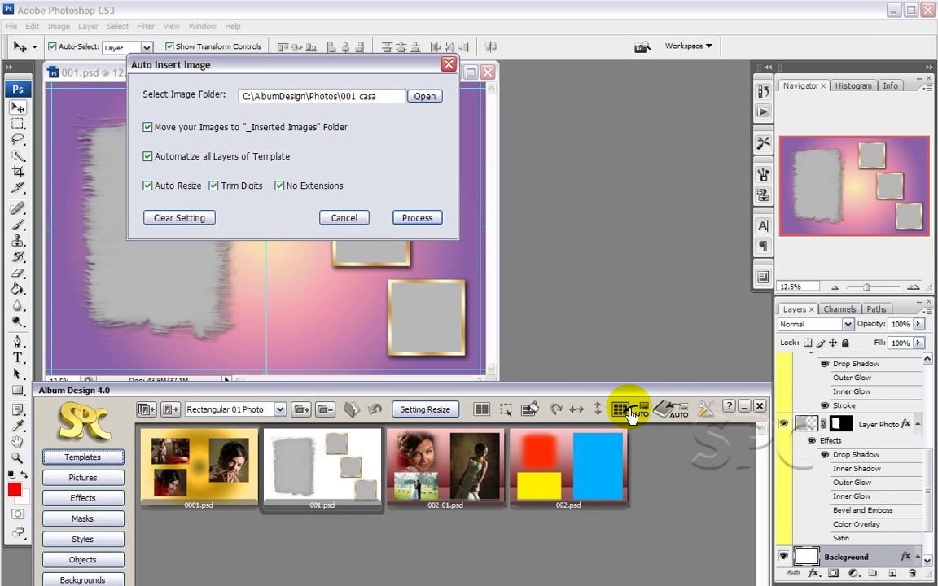
{"action": "left_click_drag", "start_coordinate": [219, 67], "coordinate": [263, 94]}
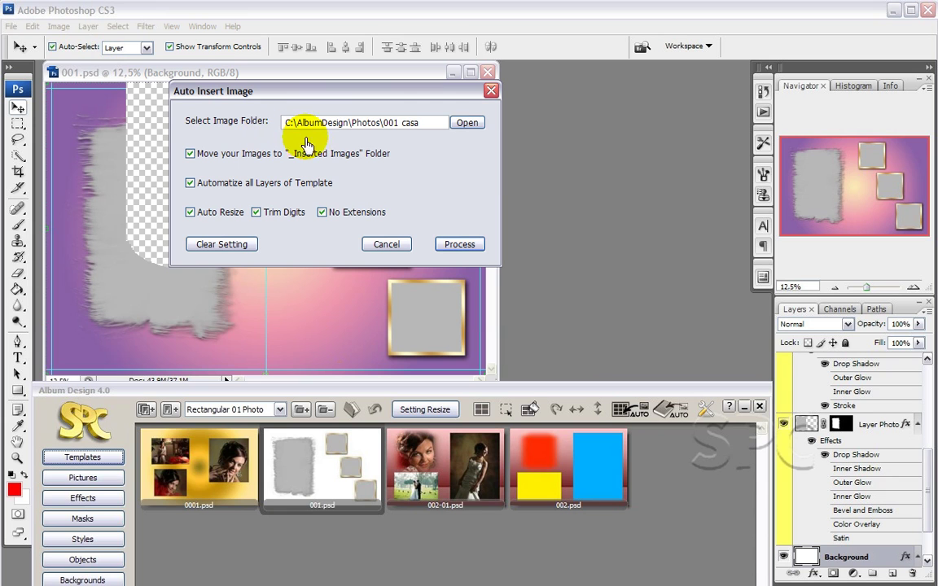
{"action": "left_click", "coordinate": [465, 126]}
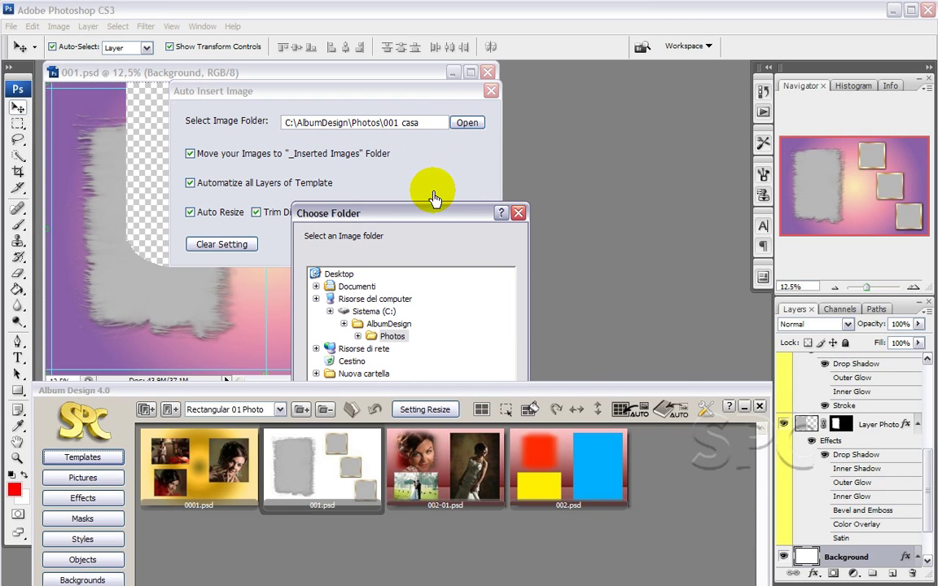
{"action": "left_click_drag", "start_coordinate": [429, 216], "coordinate": [448, 77]}
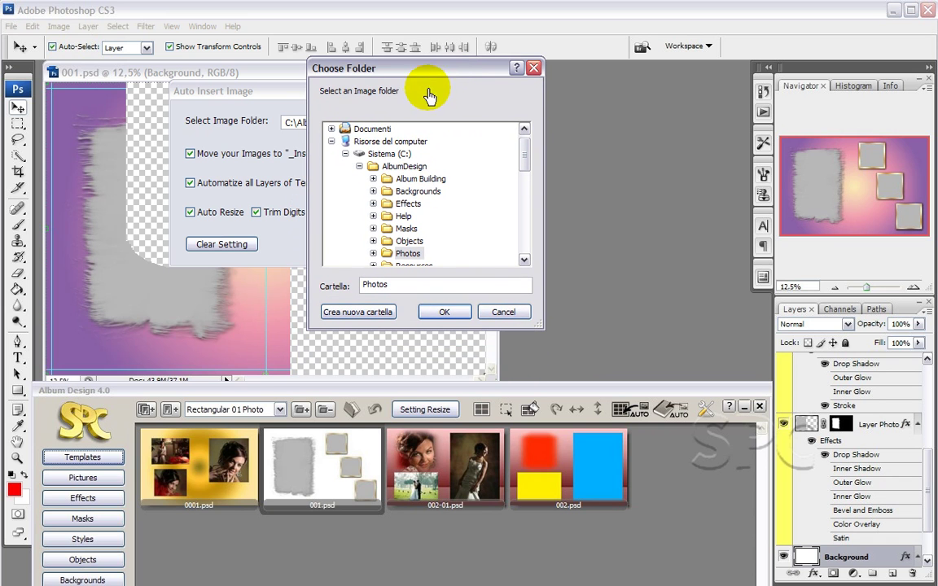
{"action": "left_click", "coordinate": [373, 258]}
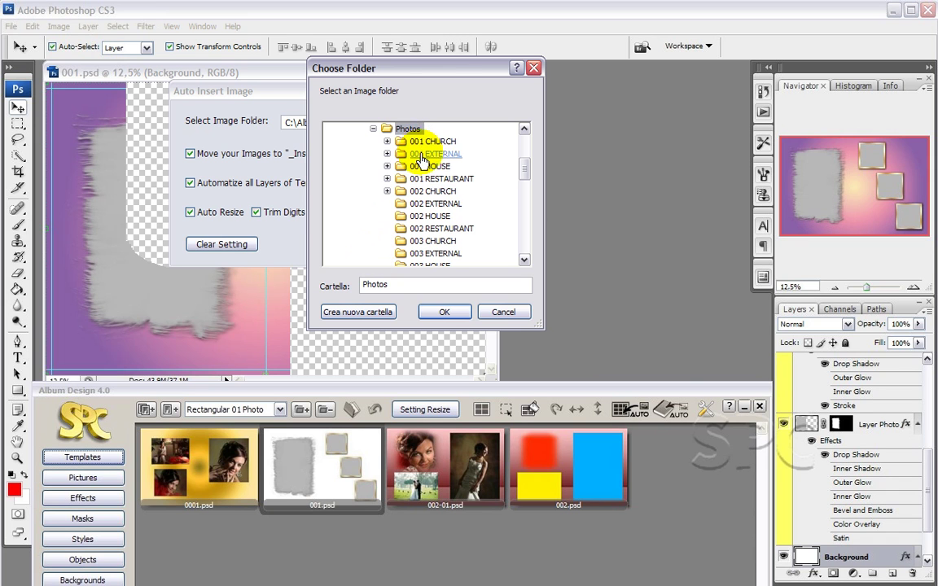
{"action": "left_click", "coordinate": [430, 166]}
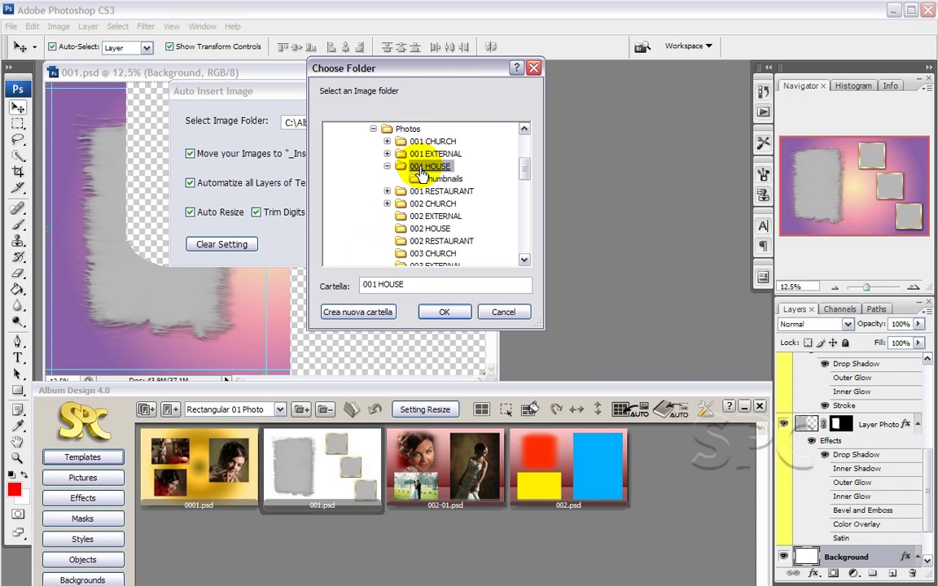
{"action": "left_click", "coordinate": [439, 312]}
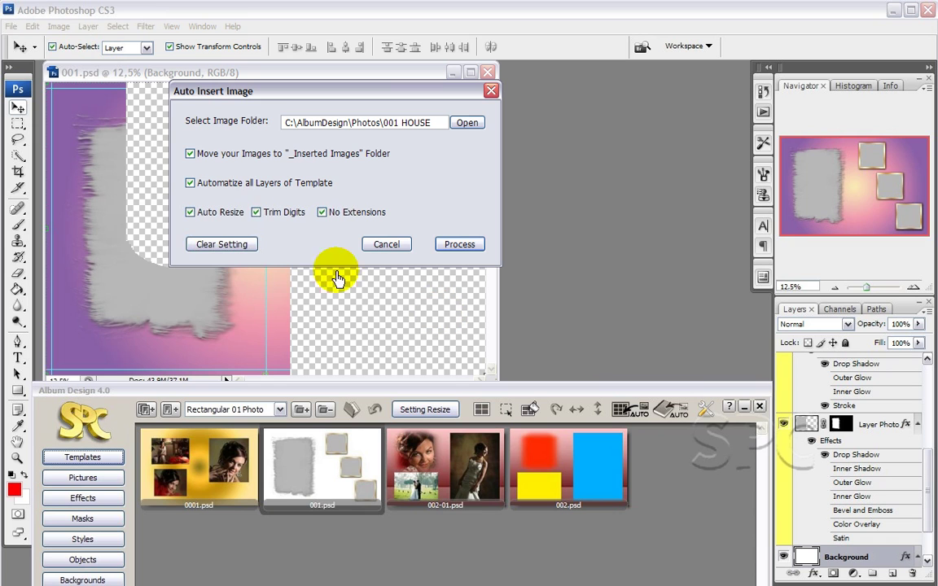
- Enable Move your Images, Automatize all Layers of Template and Auto Resize, then run Process
{"action": "left_click", "coordinate": [190, 155]}
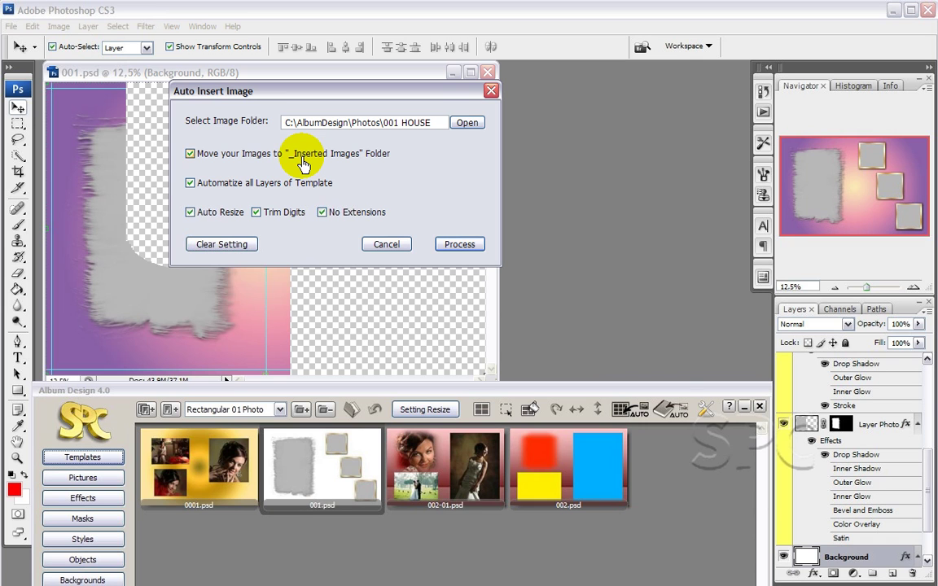
{"action": "left_click", "coordinate": [191, 185]}
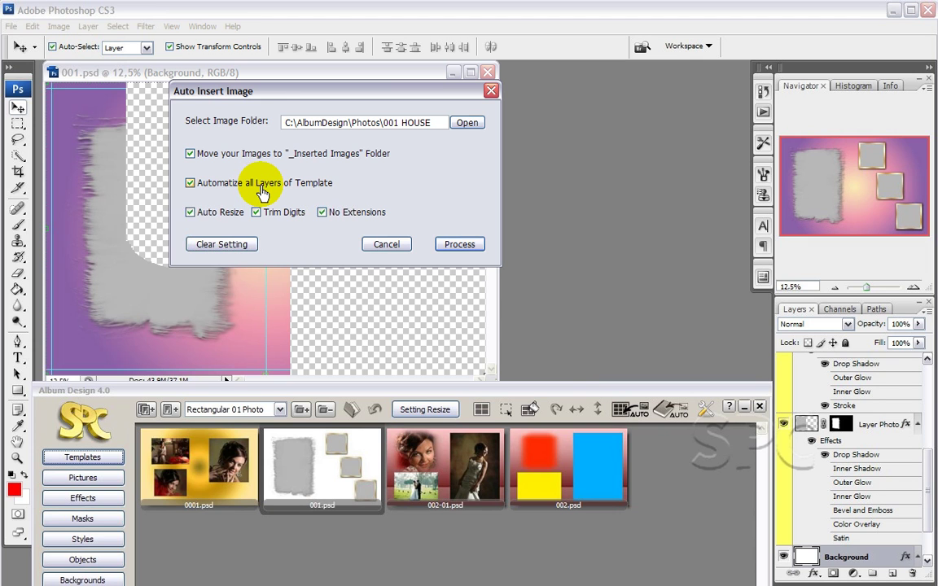
{"action": "left_click", "coordinate": [189, 214]}
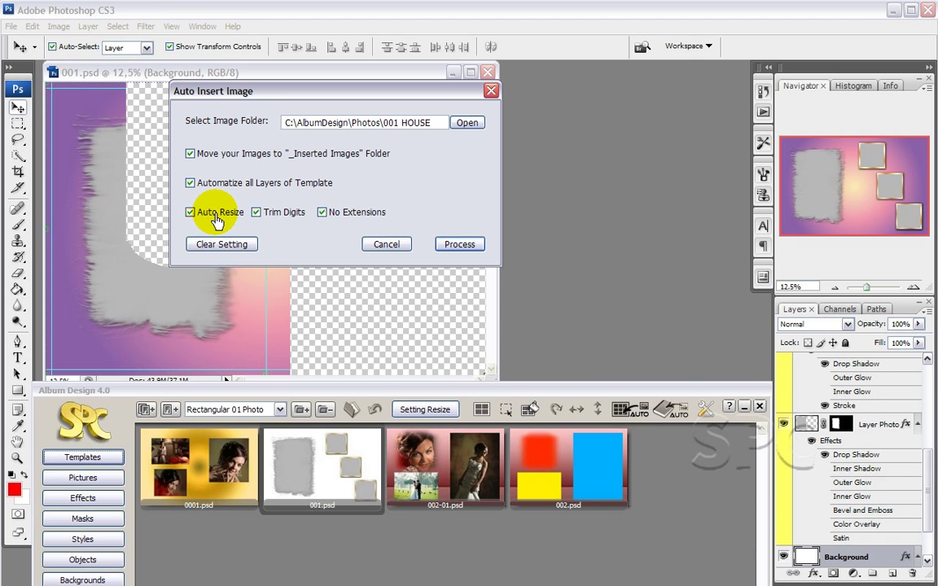
{"action": "left_click", "coordinate": [459, 246]}
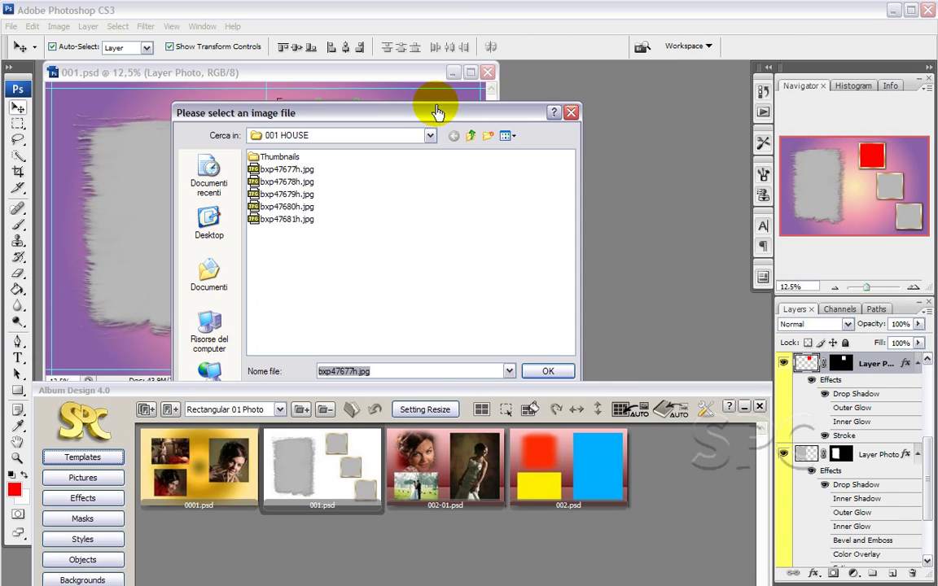
- Show the file picker as thumbnails and place bxp47677h.jpg in the top frame, nudged up
{"action": "left_click_drag", "start_coordinate": [438, 114], "coordinate": [537, 75]}
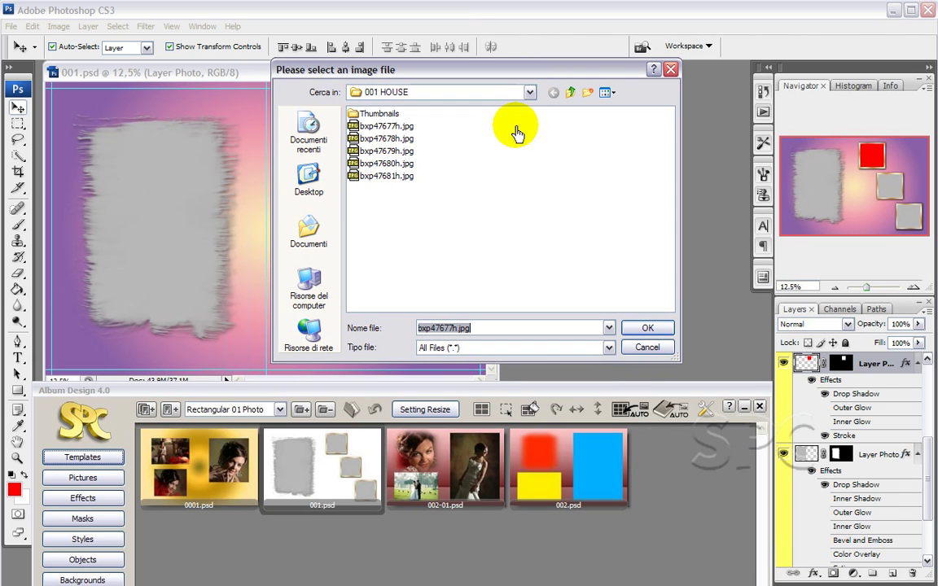
{"action": "right_click", "coordinate": [509, 142]}
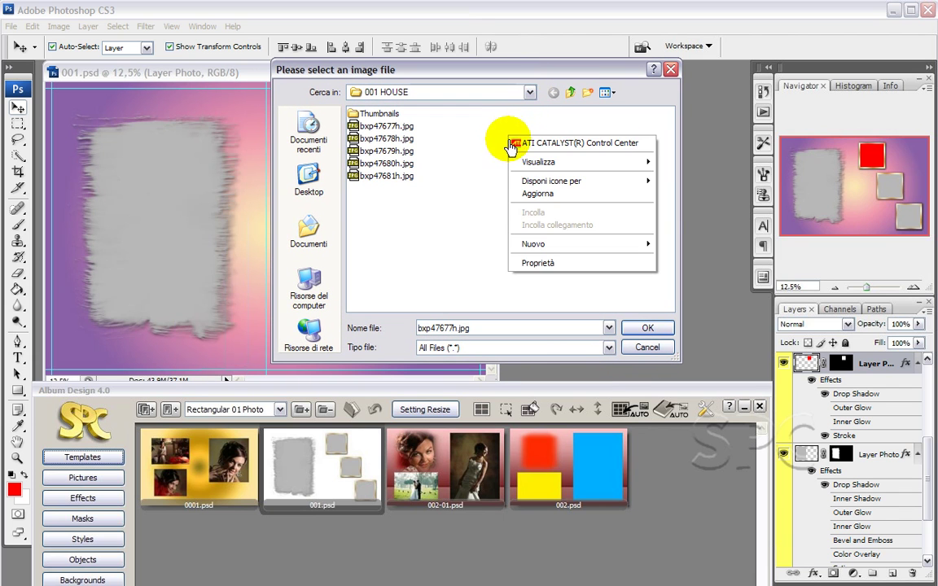
{"action": "mouse_move", "coordinate": [554, 162]}
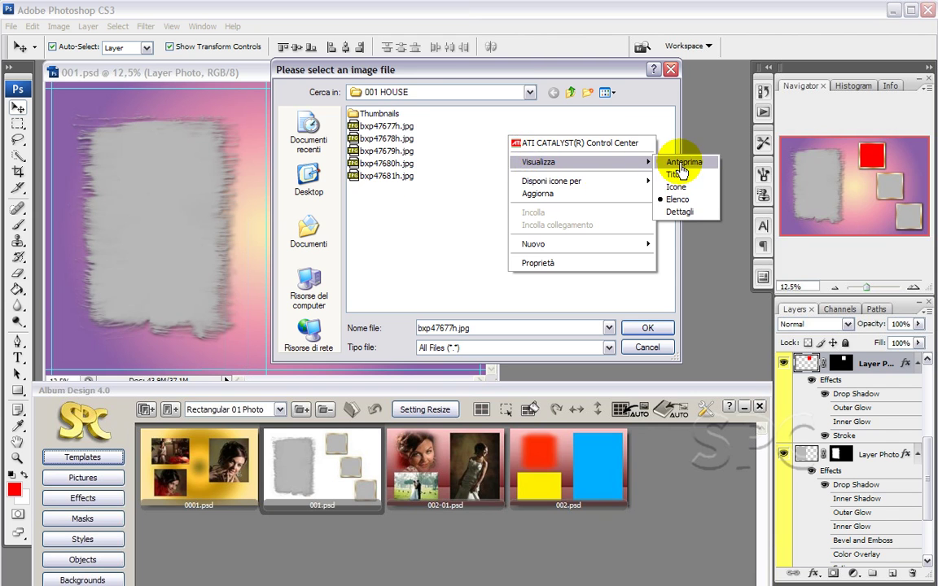
{"action": "left_click", "coordinate": [681, 163]}
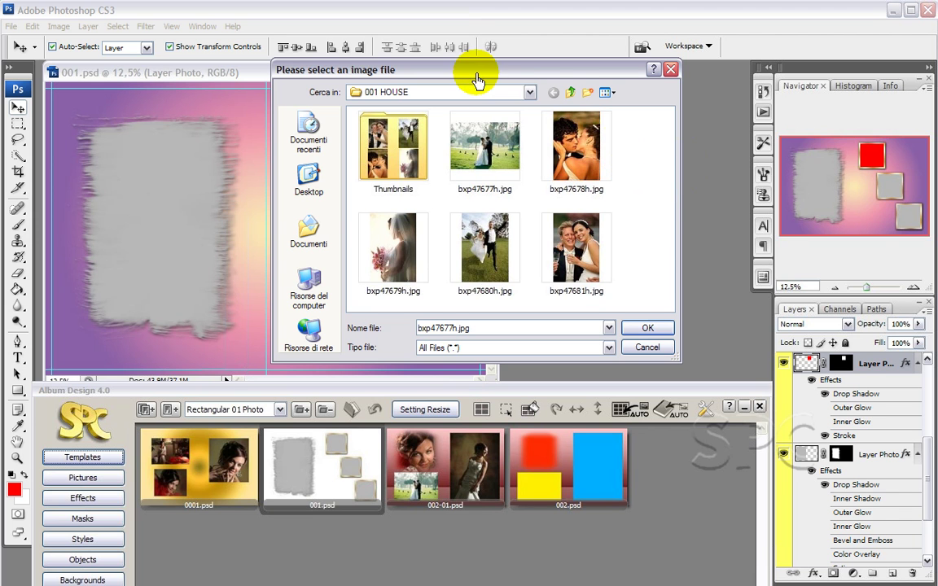
{"action": "left_click_drag", "start_coordinate": [466, 75], "coordinate": [587, 79]}
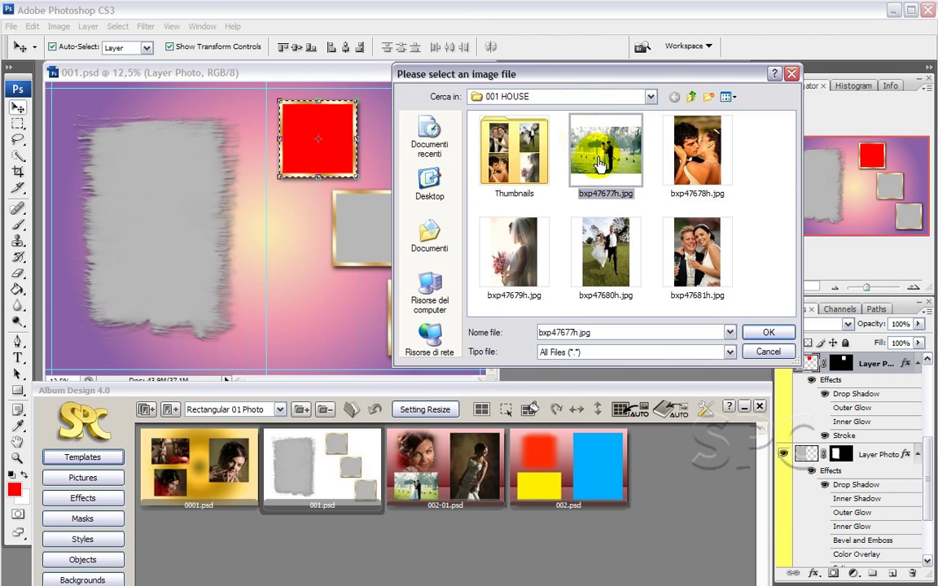
{"action": "left_click", "coordinate": [767, 334]}
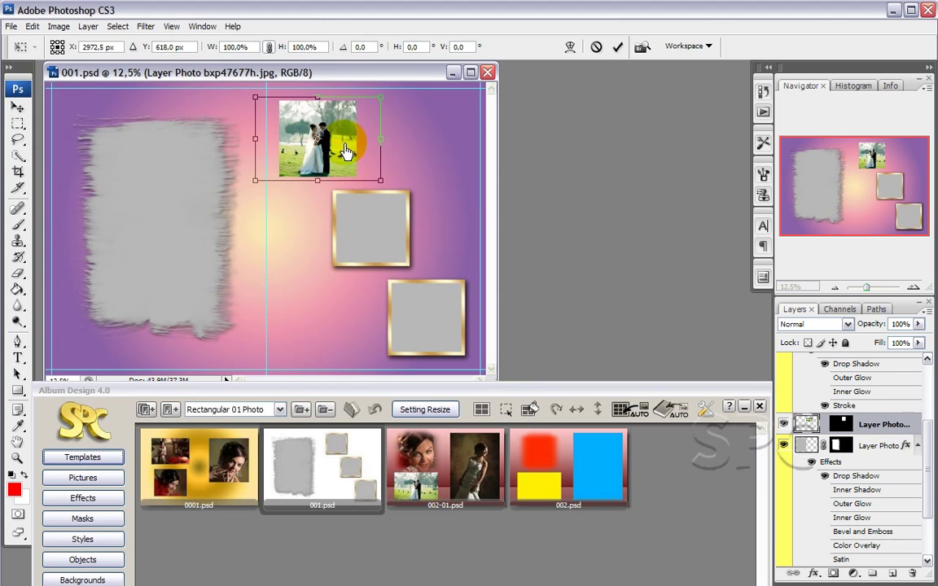
{"action": "left_click_drag", "start_coordinate": [326, 140], "coordinate": [326, 133]}
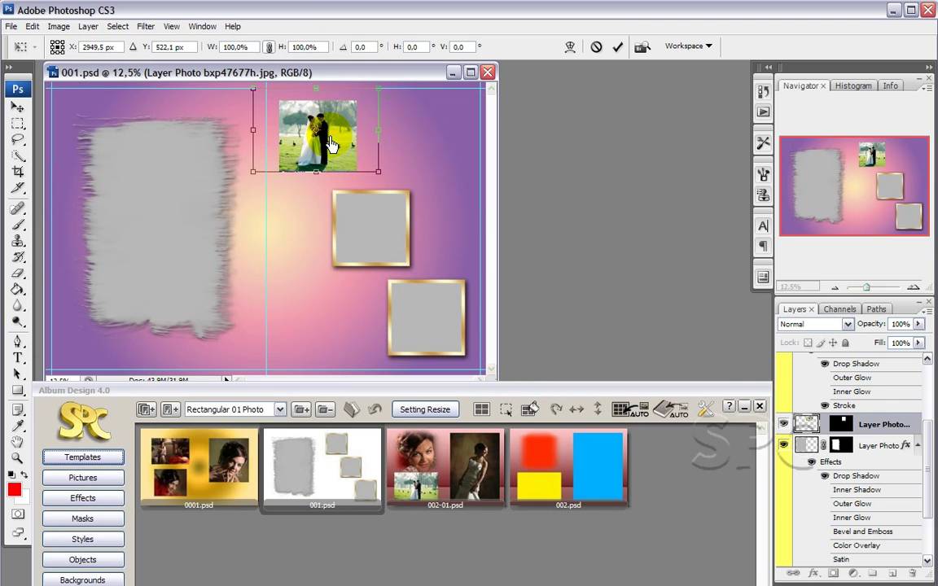
- Commit the top-frame photo and place bxp47680h.jpg into the middle frame via thumbnail view
{"action": "double_click", "coordinate": [331, 145]}
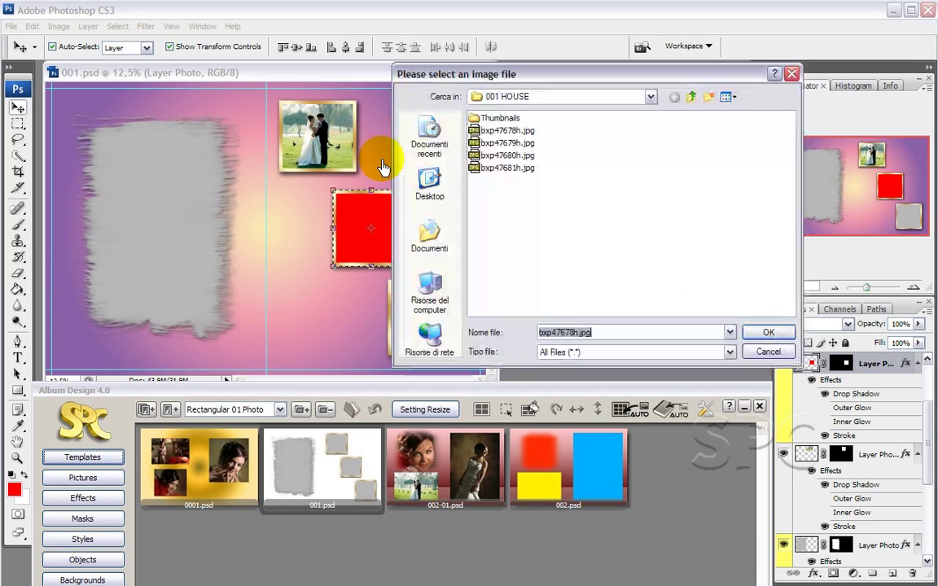
{"action": "right_click", "coordinate": [586, 153]}
{"action": "mouse_move", "coordinate": [619, 176]}
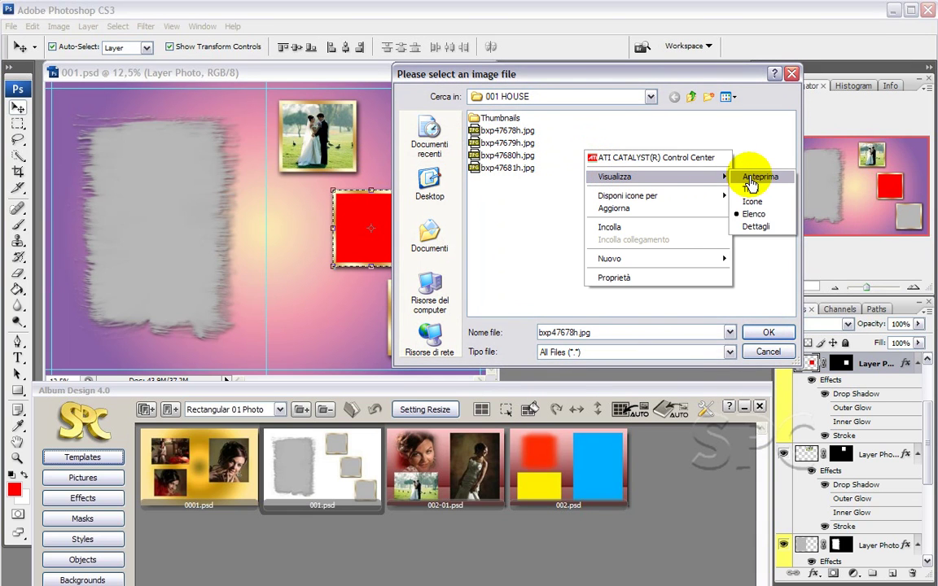
{"action": "left_click", "coordinate": [753, 177]}
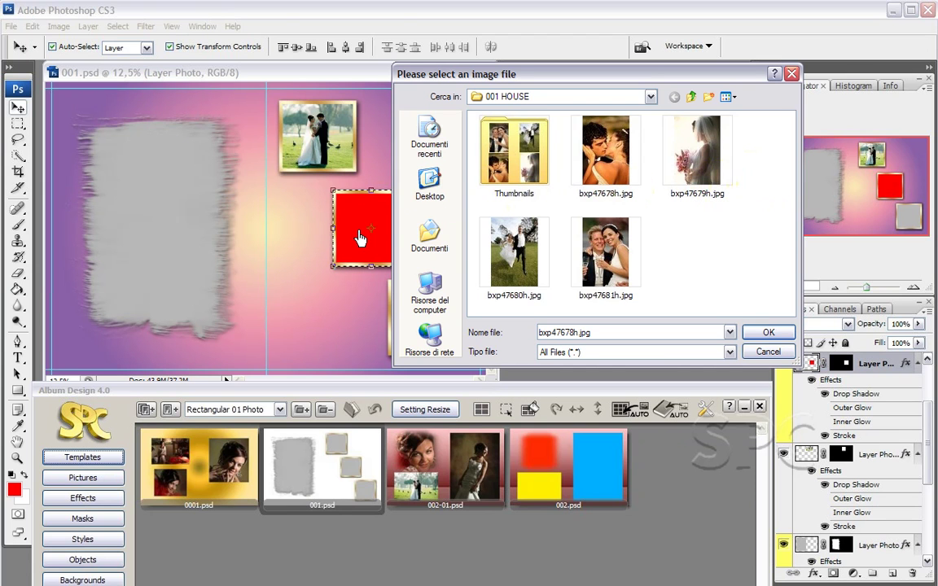
{"action": "left_click", "coordinate": [513, 257]}
{"action": "left_click", "coordinate": [767, 334]}
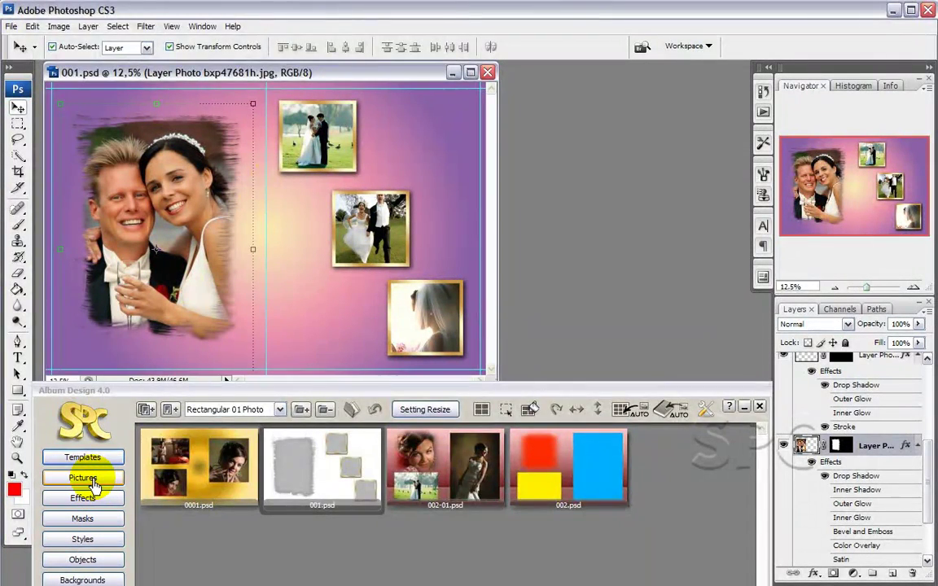
- Open the 001 HOUSE_Inserted Images folder in Explorer as thumbnails to see the moved photos
{"action": "left_click", "coordinate": [82, 477]}
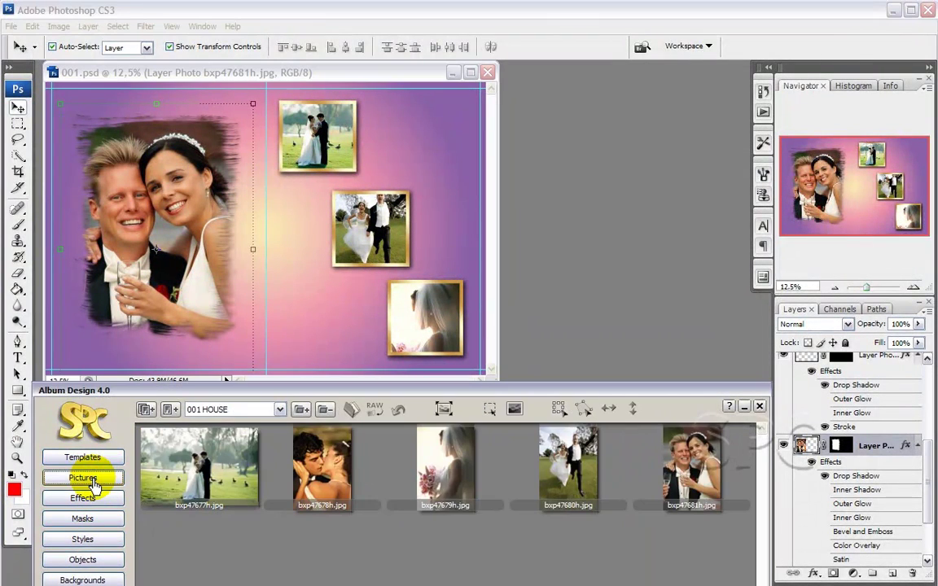
{"action": "left_click", "coordinate": [324, 409]}
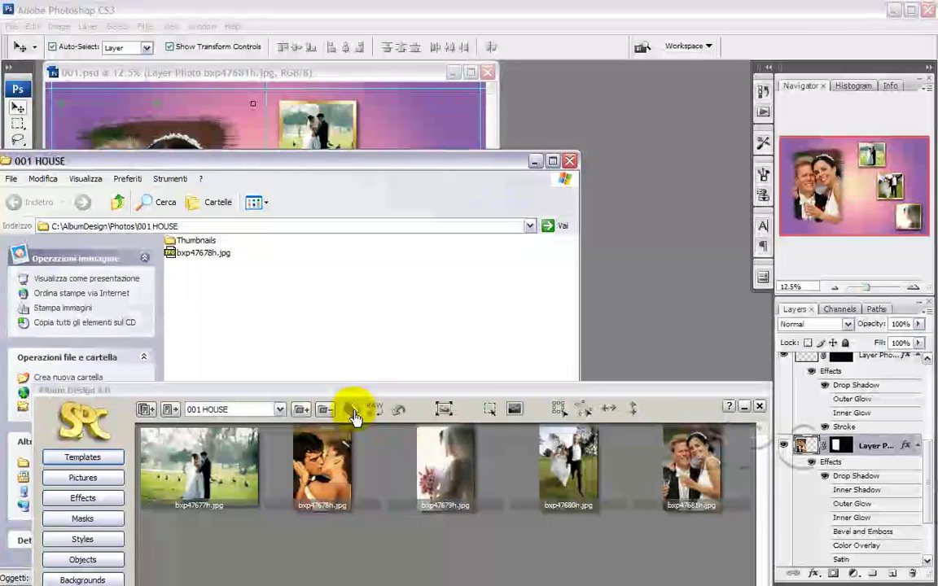
{"action": "left_click_drag", "start_coordinate": [314, 167], "coordinate": [451, 107]}
{"action": "left_click", "coordinate": [254, 143]}
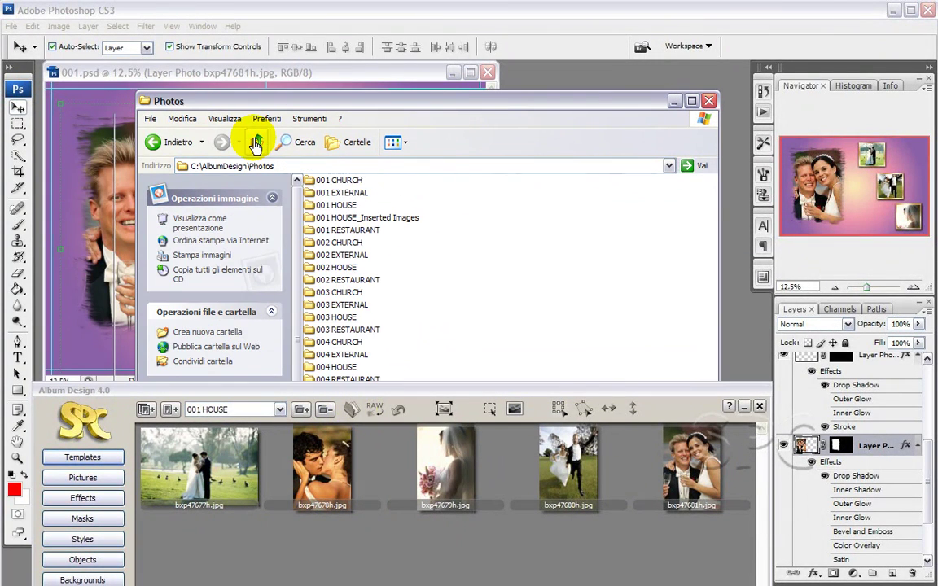
{"action": "left_click", "coordinate": [334, 217]}
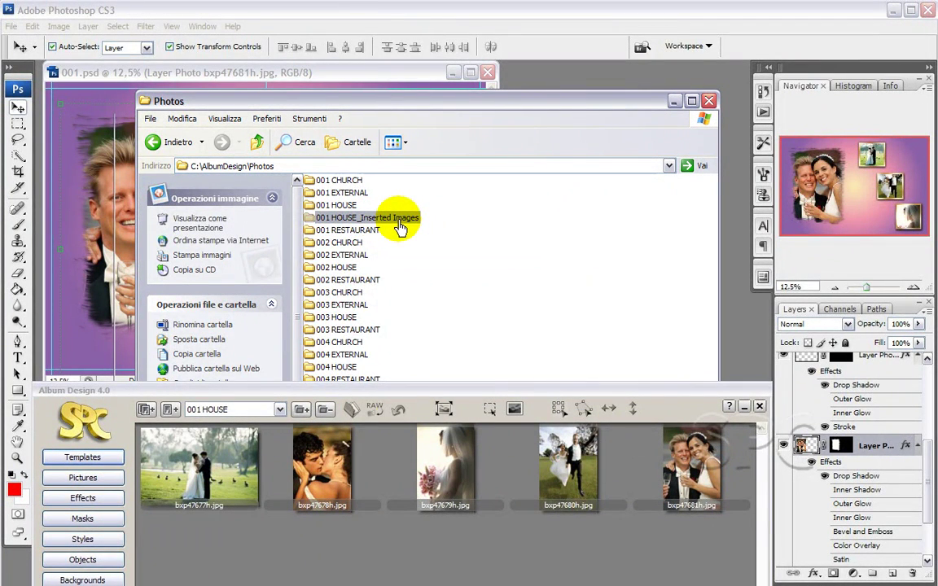
{"action": "double_click", "coordinate": [398, 219]}
{"action": "right_click", "coordinate": [403, 207]}
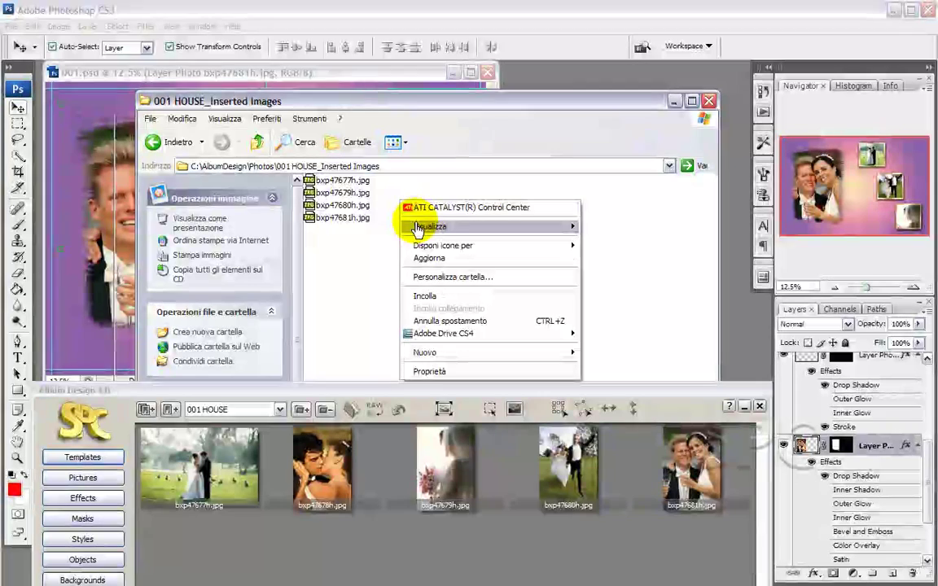
{"action": "mouse_move", "coordinate": [488, 226]}
{"action": "left_click", "coordinate": [609, 240]}
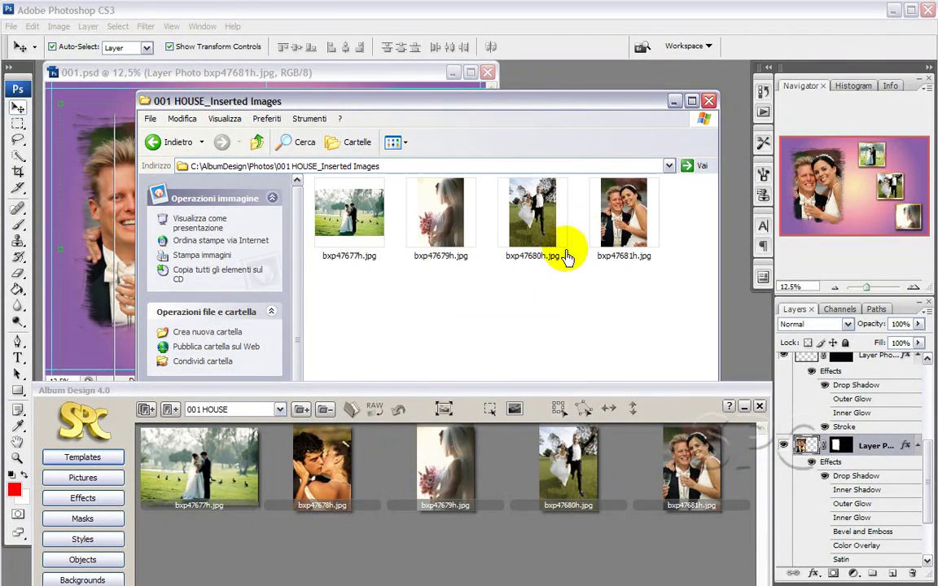
- Check that only bxp47678h.jpg remains in 001 HOUSE, then close Explorer
{"action": "left_click", "coordinate": [257, 141]}
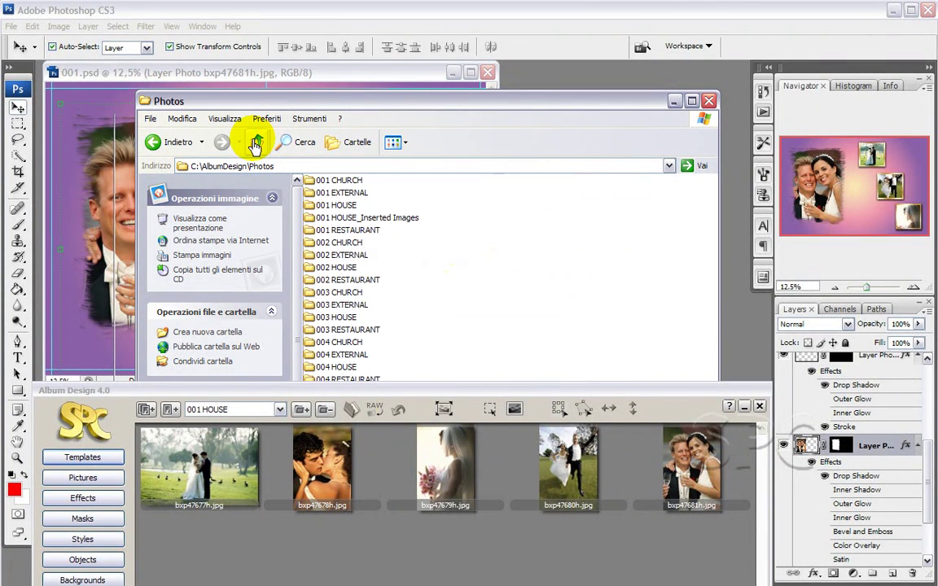
{"action": "double_click", "coordinate": [337, 207]}
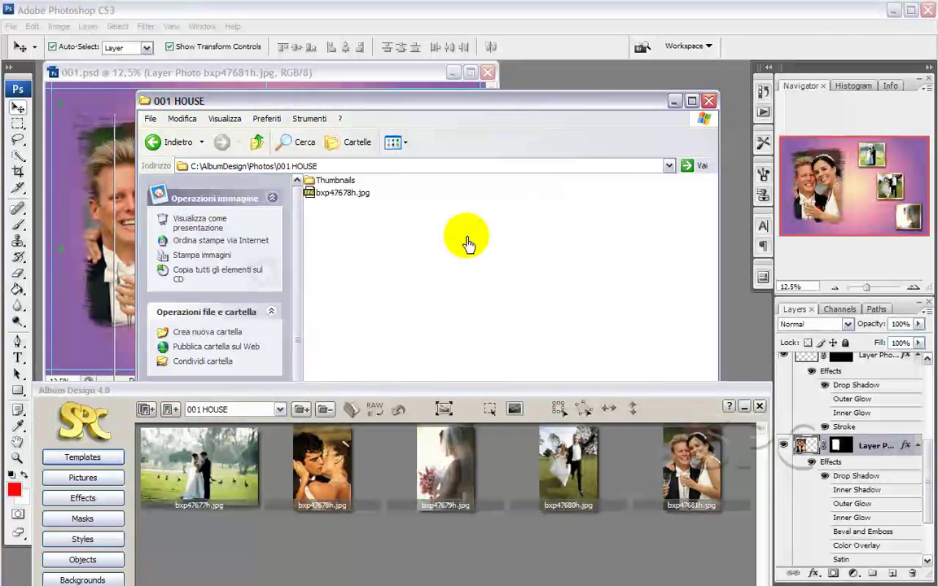
{"action": "left_click", "coordinate": [709, 102]}
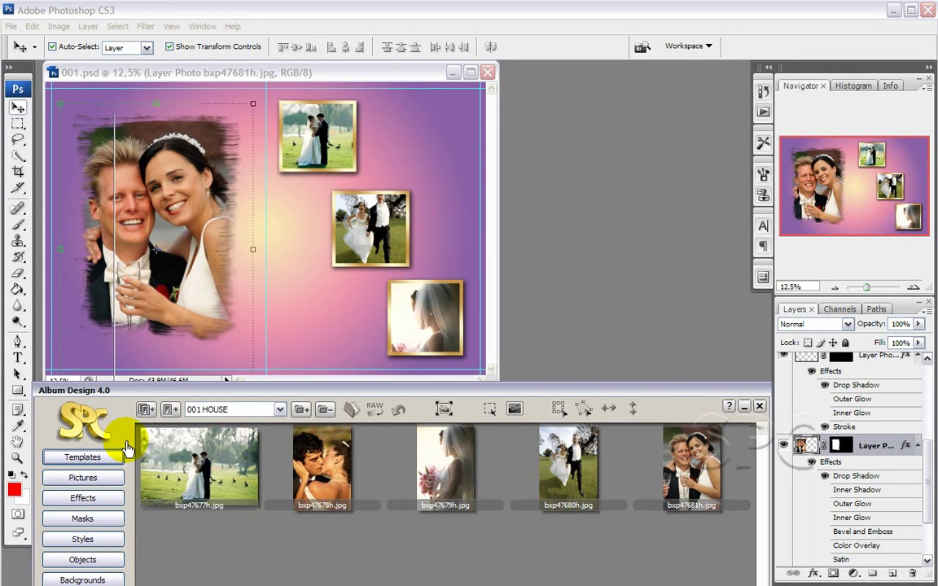
- Open the Album Design Styles library on the Frames category
{"action": "left_click", "coordinate": [82, 540]}
{"action": "left_click", "coordinate": [279, 409]}
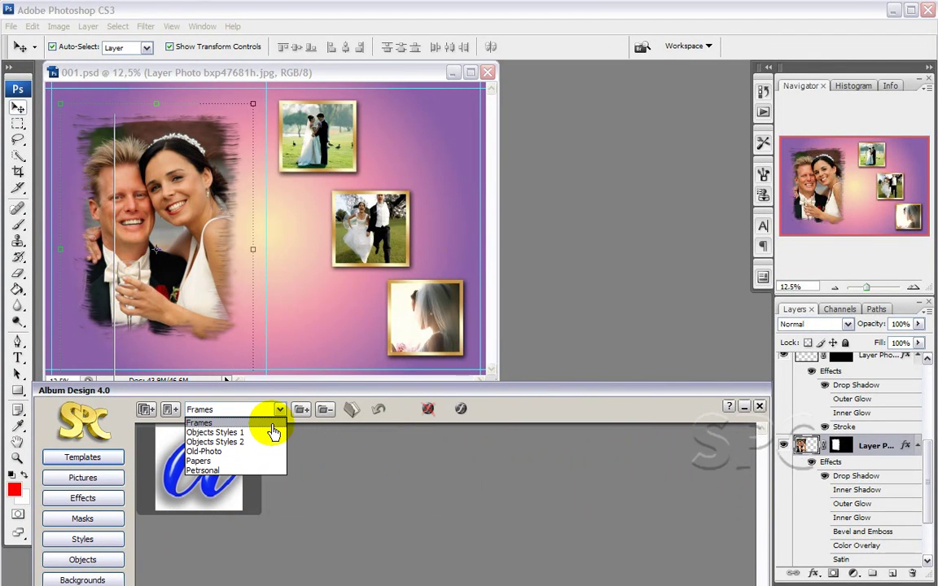
{"action": "left_click", "coordinate": [273, 424]}
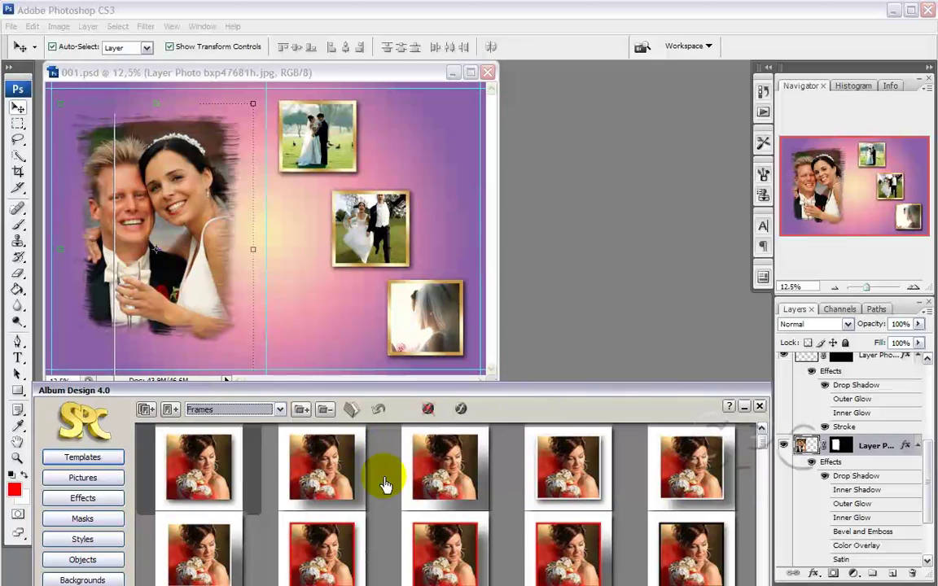